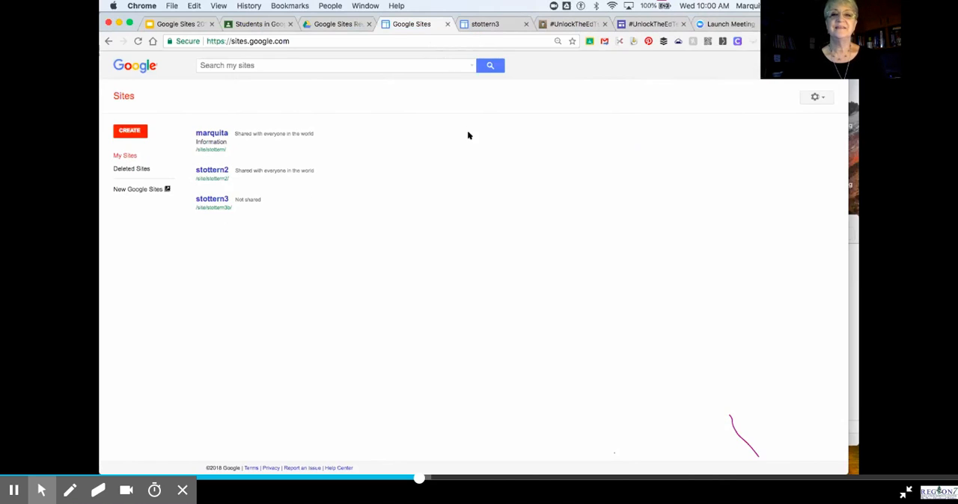
Step: Open the first site in the classic Sites list and shift the browser window to view its full header
left_click(211, 133)
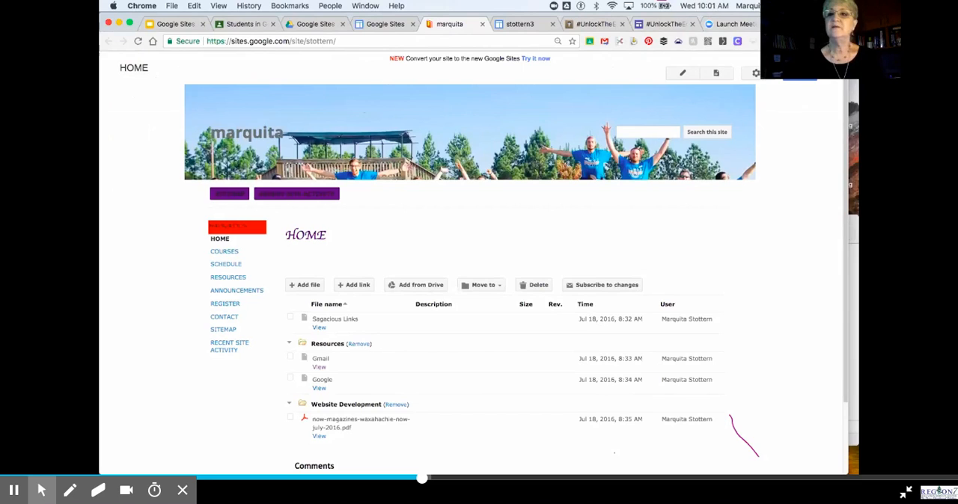
left_click_drag(812, 22, 812, 60)
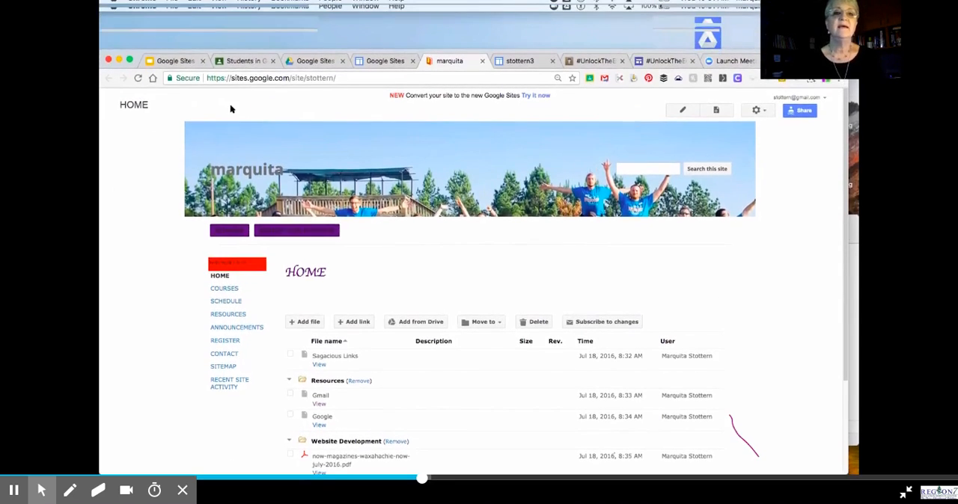
Step: Create a new Google Sites site in the shared Google Sites Resources folder in Drive, accepting the folder's sharing permissions
left_click(304, 63)
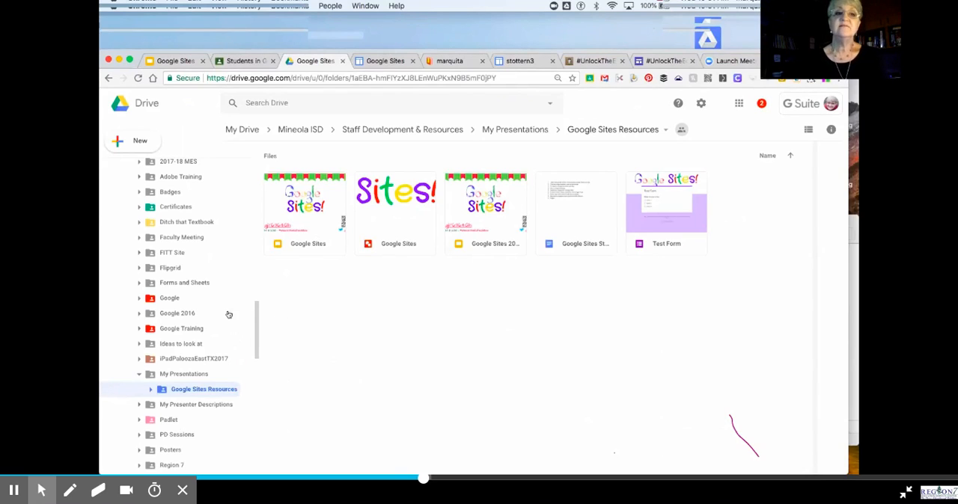
left_click(125, 144)
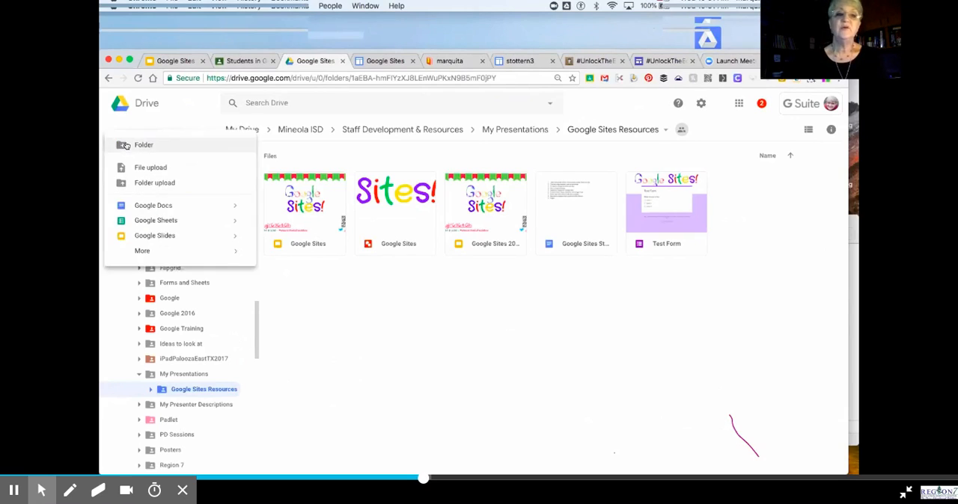
mouse_move(155, 253)
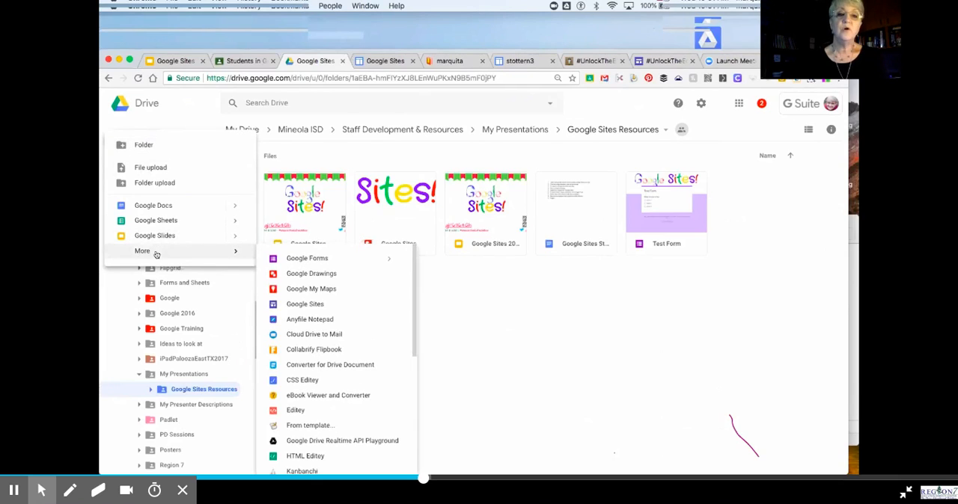
left_click(318, 303)
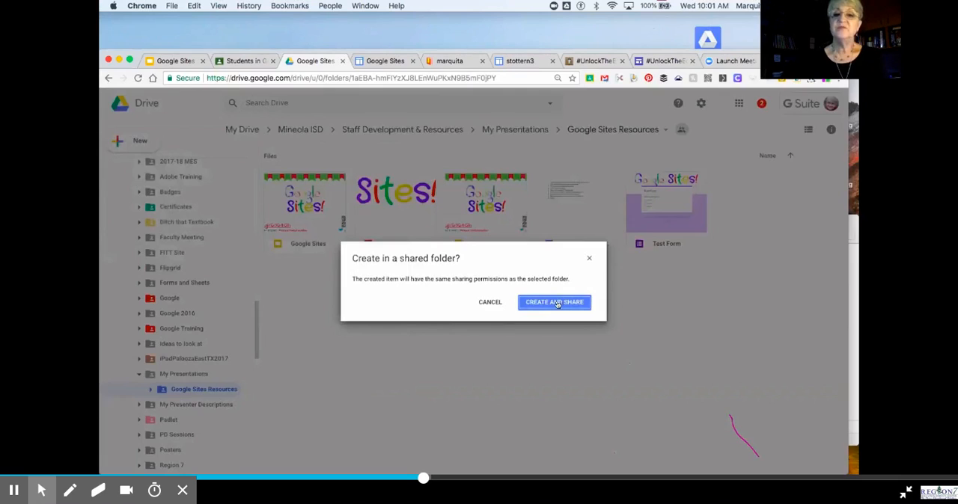
left_click(558, 304)
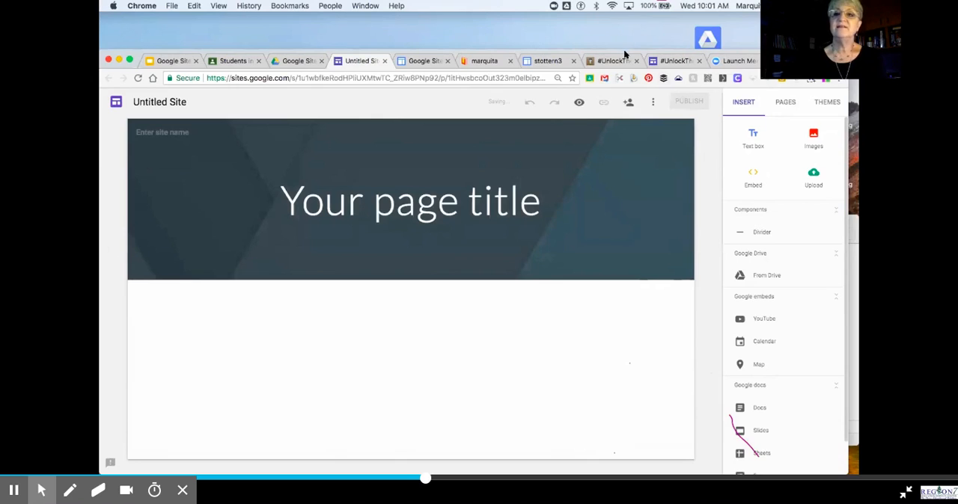
Step: Move and resize the browser window so the entire site editor, including its insert options, fits on the desktop
left_click_drag(627, 52, 535, 27)
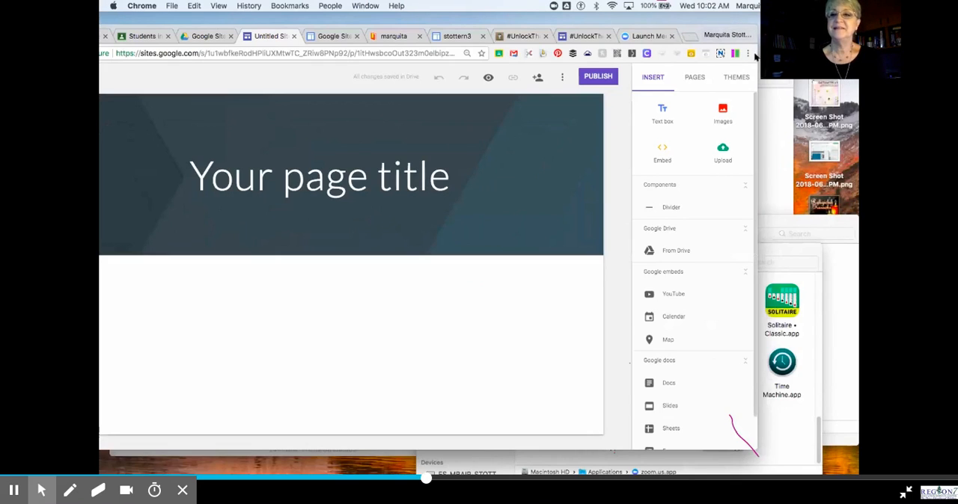
left_click_drag(711, 42, 694, 43)
left_click_drag(635, 26, 711, 17)
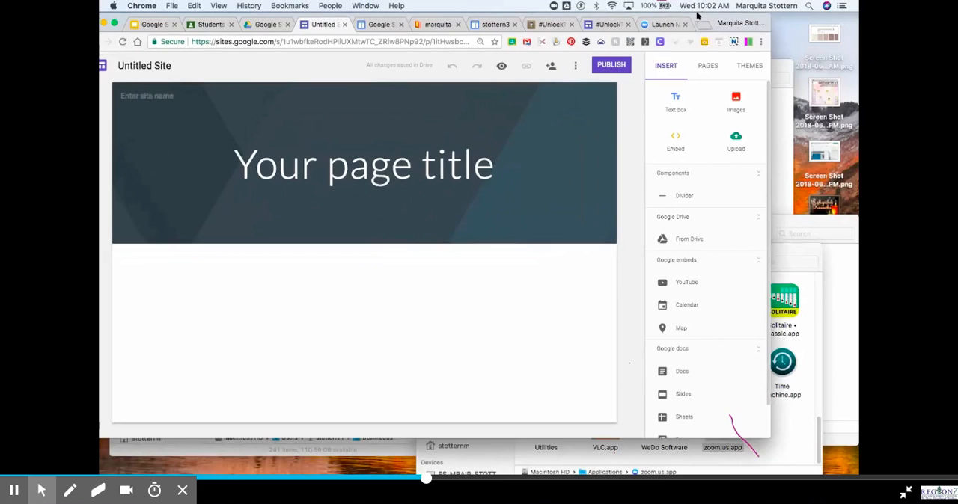
Step: Review the Classroom class code, the classic Sites list and the Google Sites Resources folder in Drive
left_click(212, 25)
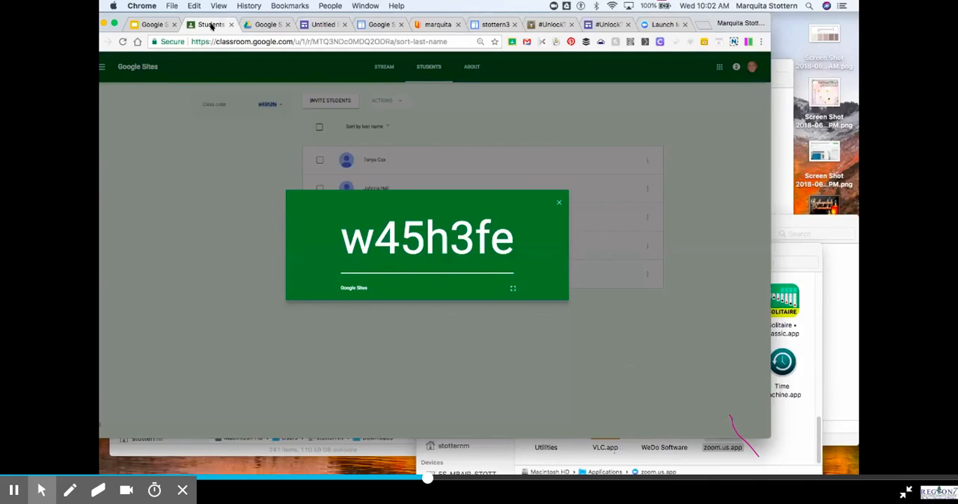
left_click(383, 24)
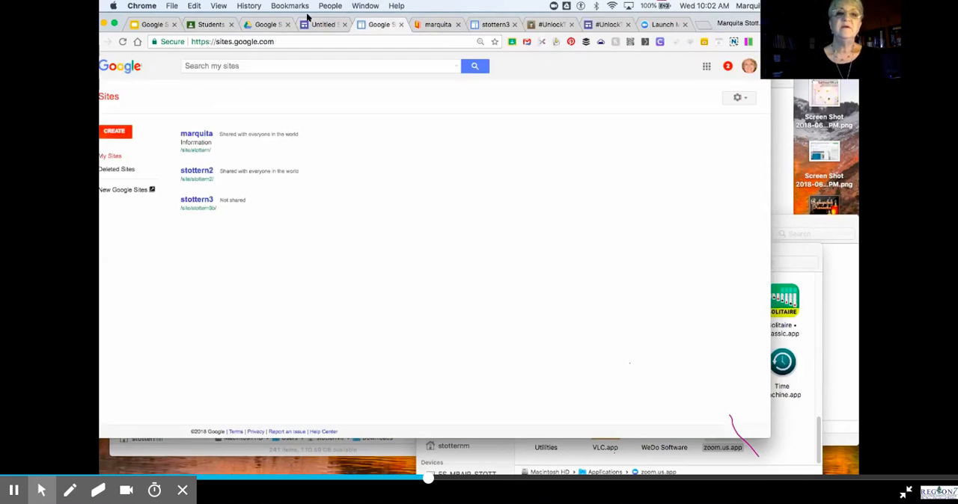
left_click(262, 24)
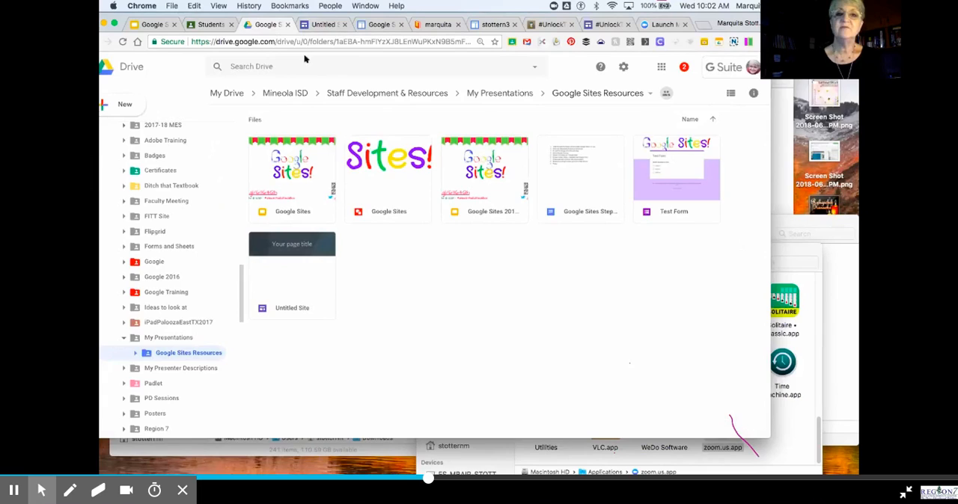
Step: Return to the untitled site, name it "Test Stie", and narrow the browser window
left_click(329, 24)
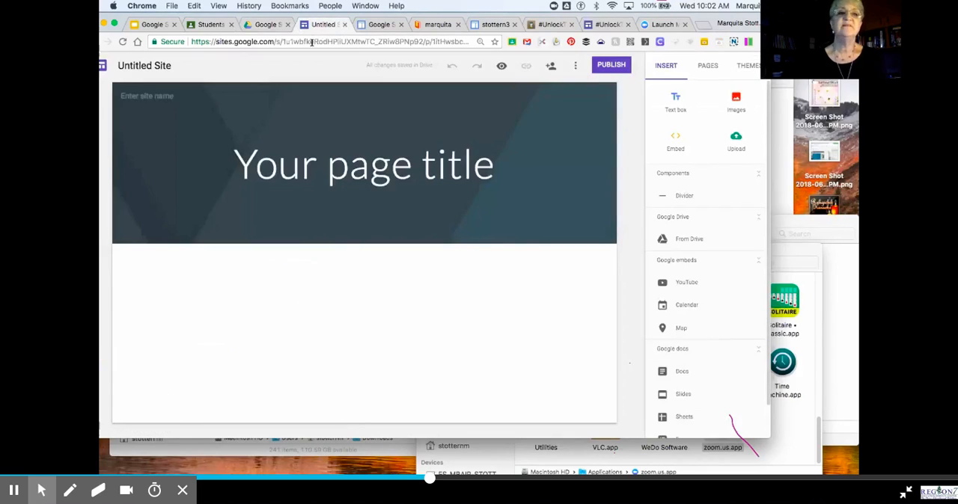
left_click(162, 65)
type("Test")
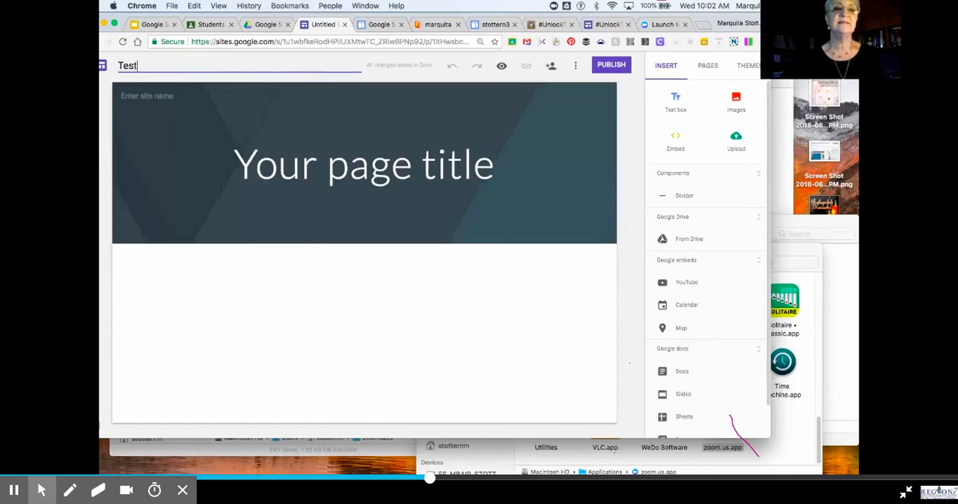
type(" Stie")
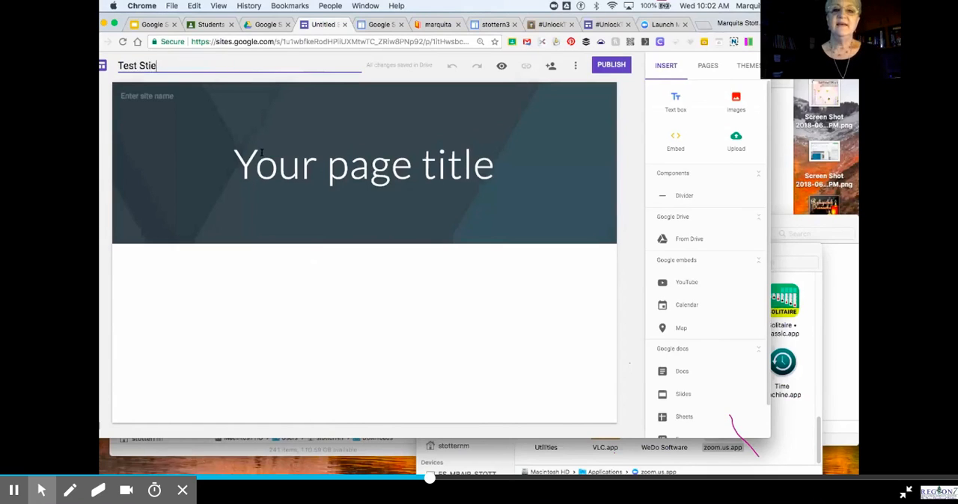
left_click(409, 340)
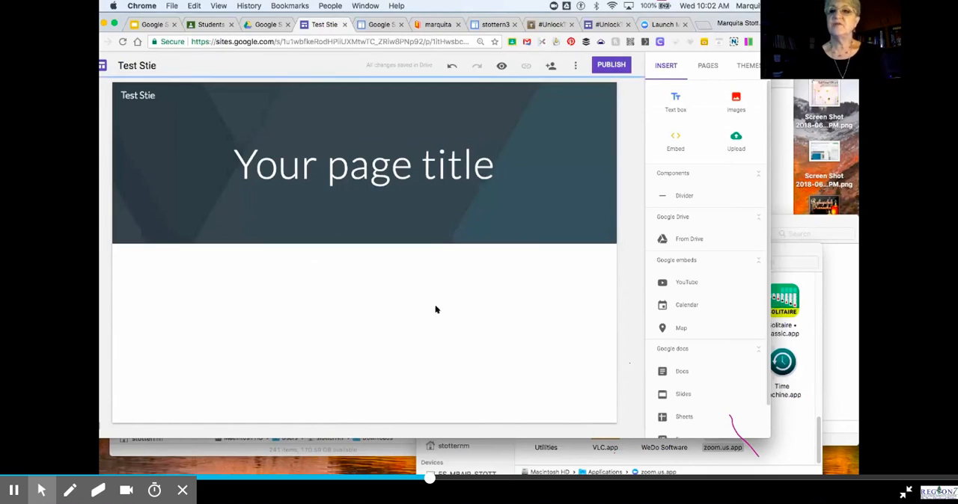
mouse_move(713, 42)
left_mouse_down()
mouse_move(702, 42)
mouse_move(731, 42)
left_mouse_up()
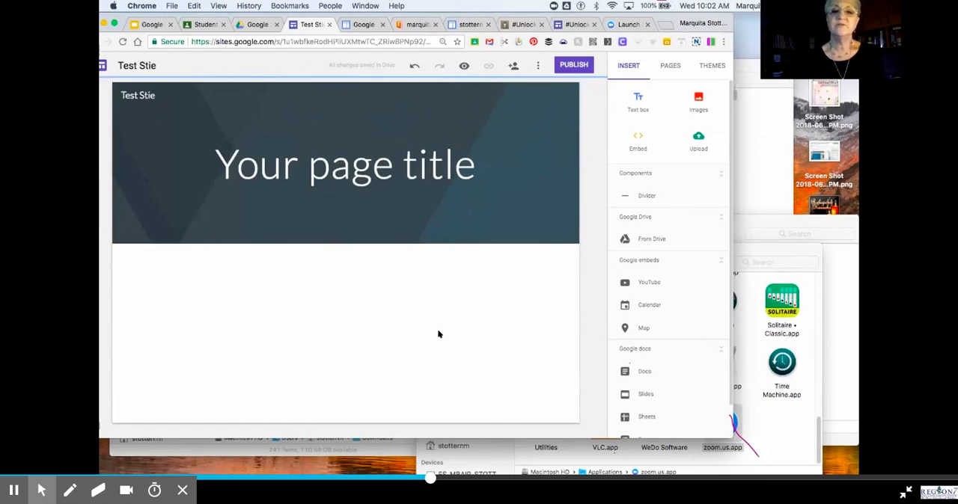
Step: Replace the placeholder page title in the header with "Test Site"
left_click(181, 175)
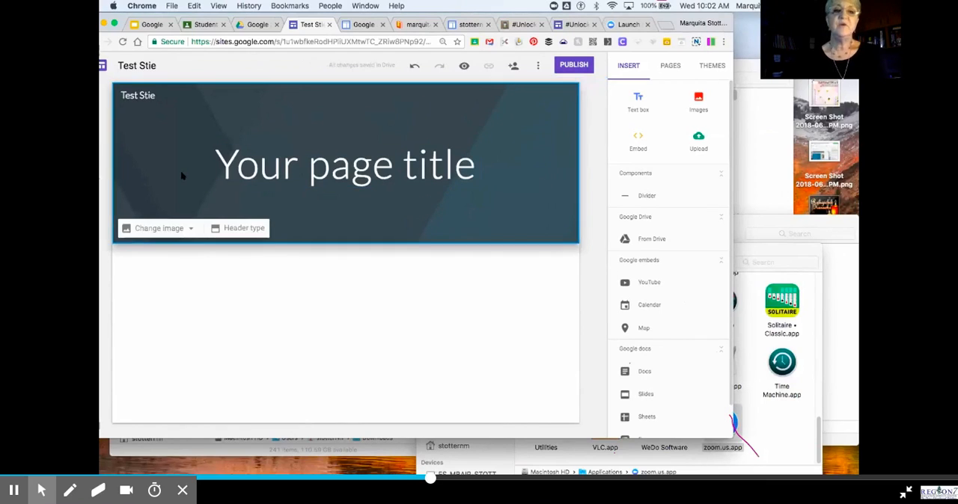
triple_click(351, 160)
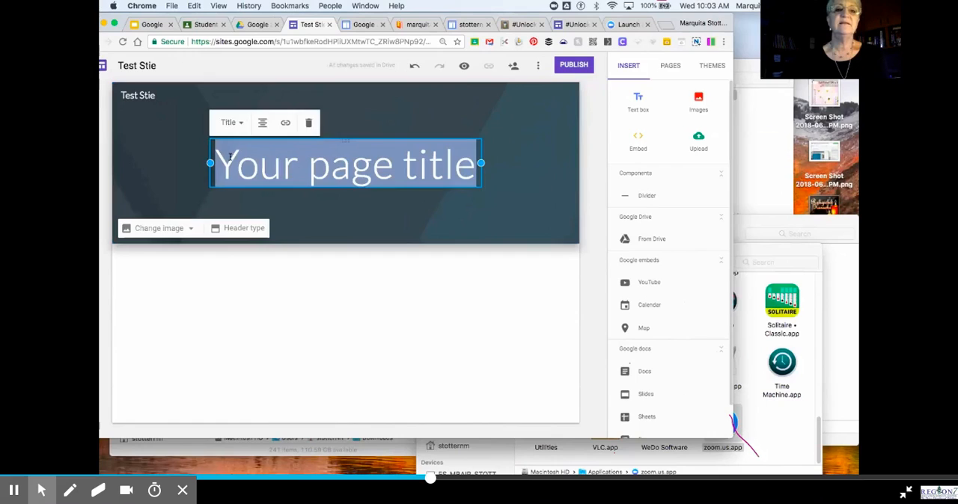
type("Test Site")
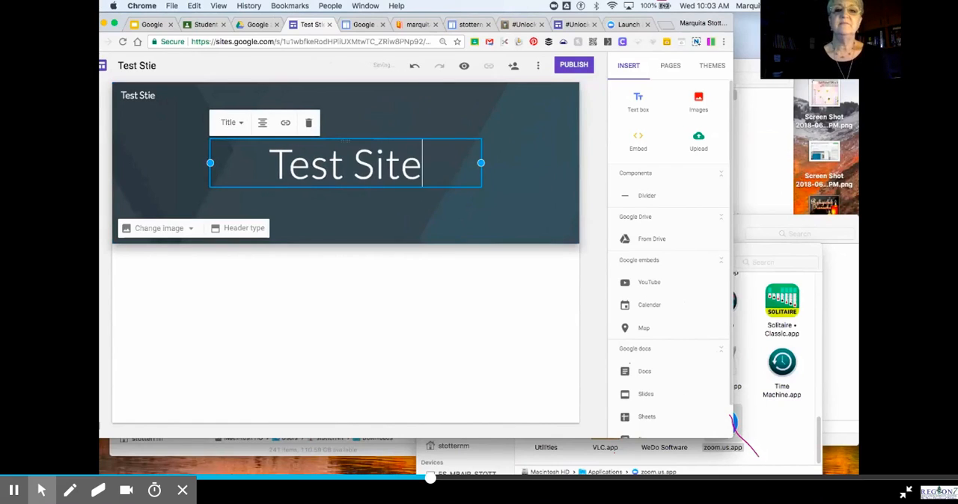
left_click(337, 209)
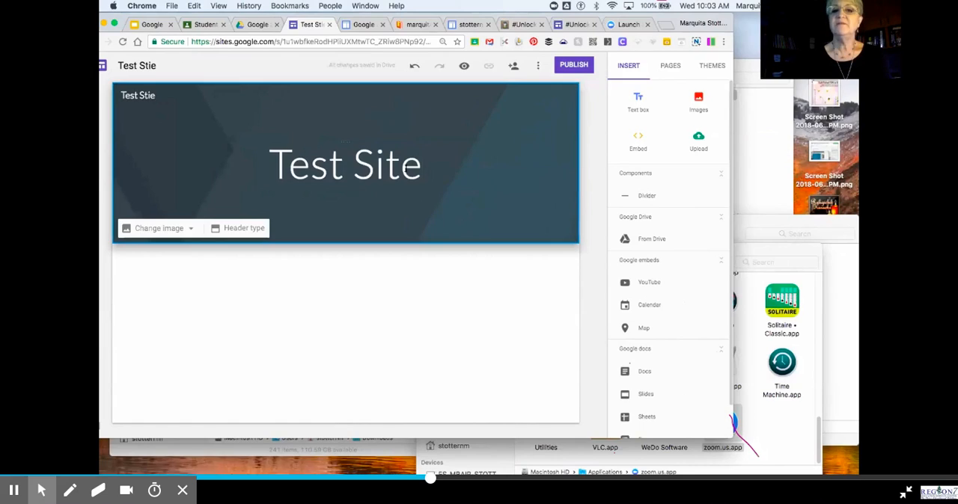
Step: Delete the page title text box from the header
left_click(466, 138)
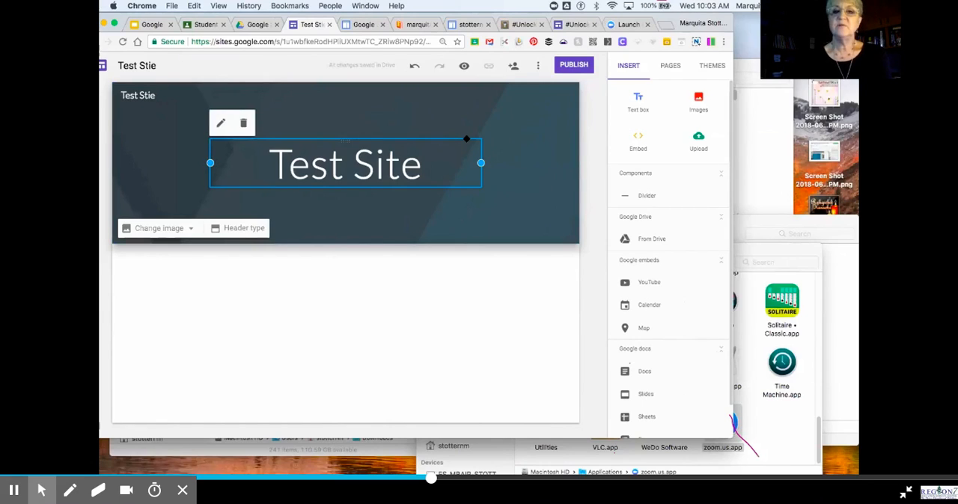
key("Delete")
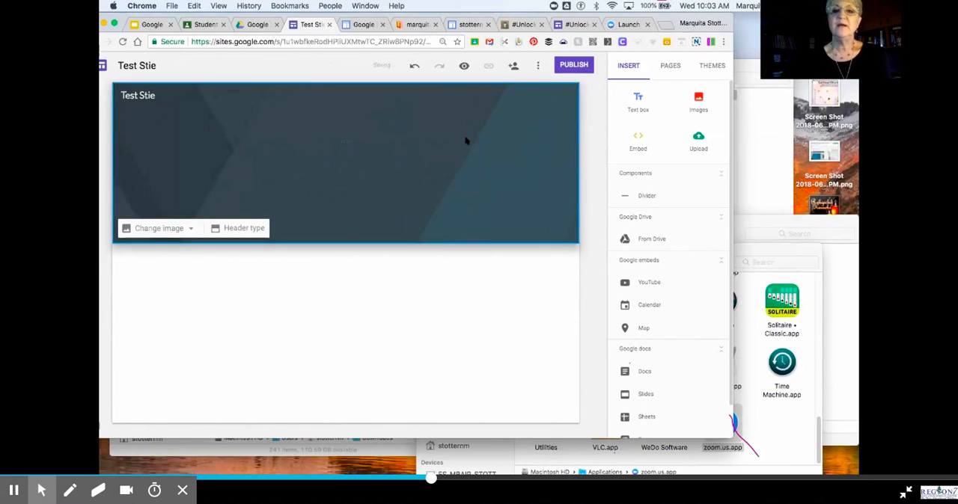
left_click(148, 228)
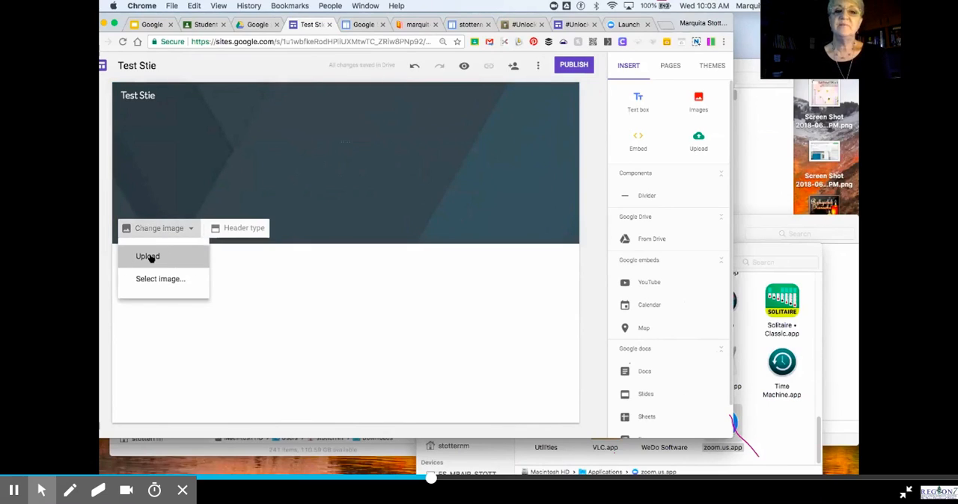
left_click(149, 257)
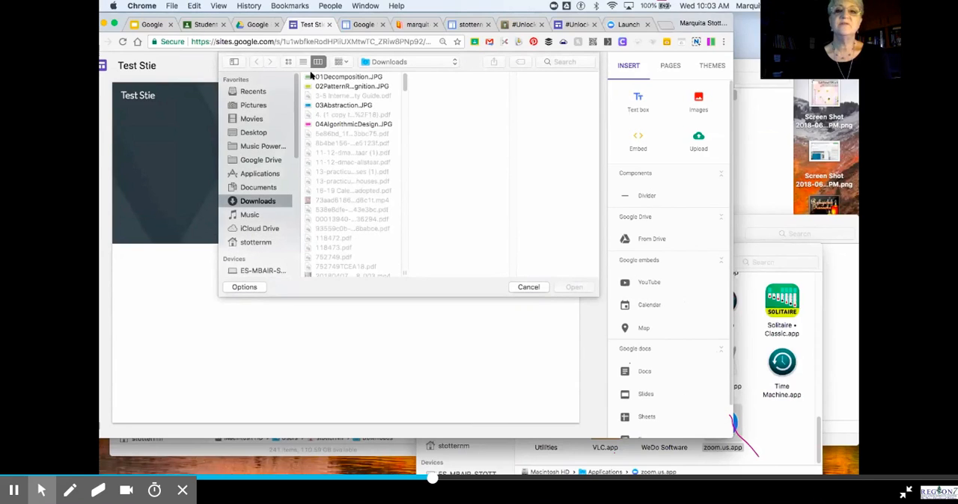
left_click(528, 286)
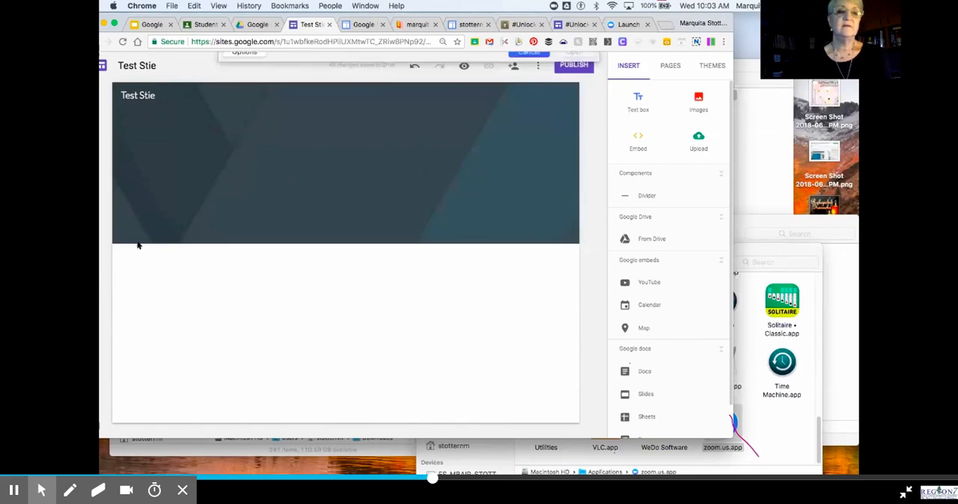
Step: Set the header image to Google Sites.png from the recent Google Drive images and turn off its readability adjustment
left_click(157, 228)
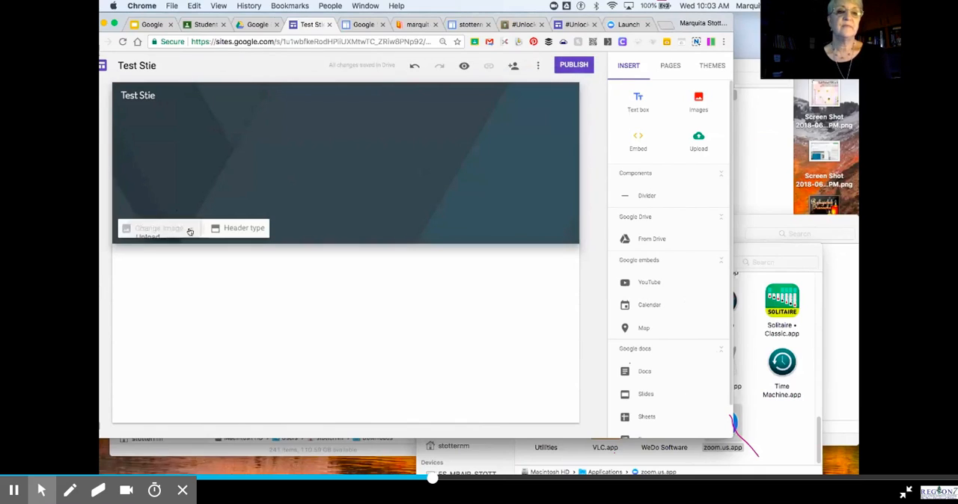
left_click(168, 278)
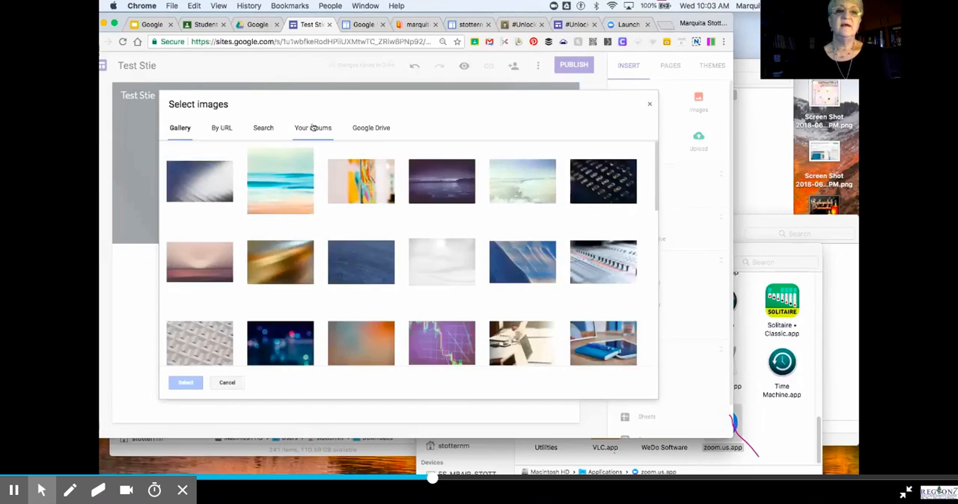
left_click(377, 128)
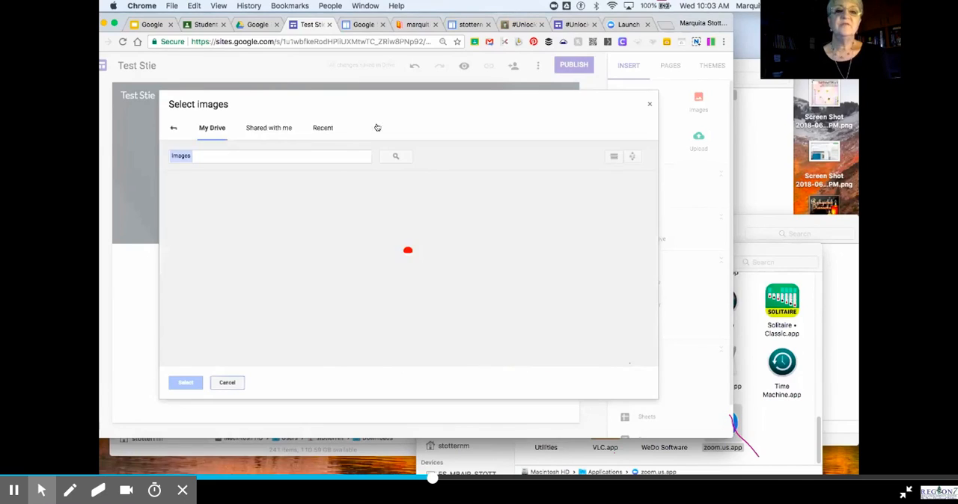
left_click(315, 129)
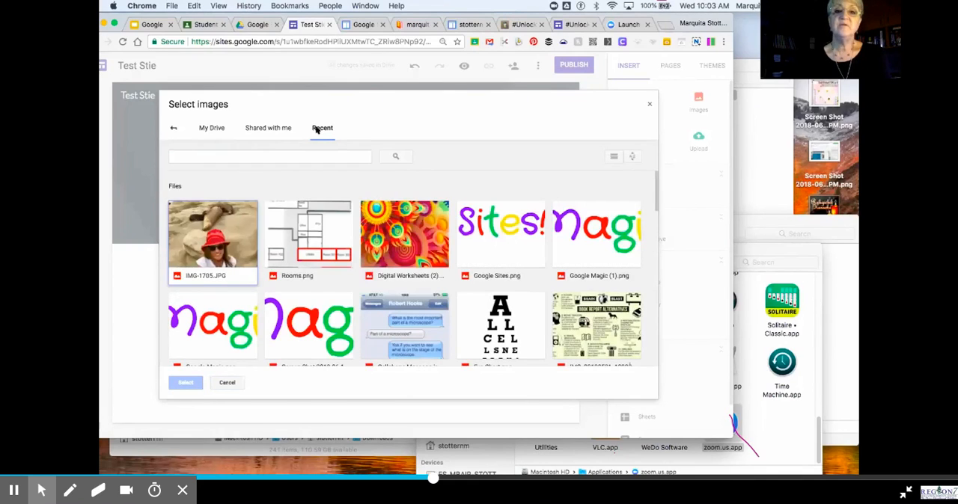
double_click(482, 235)
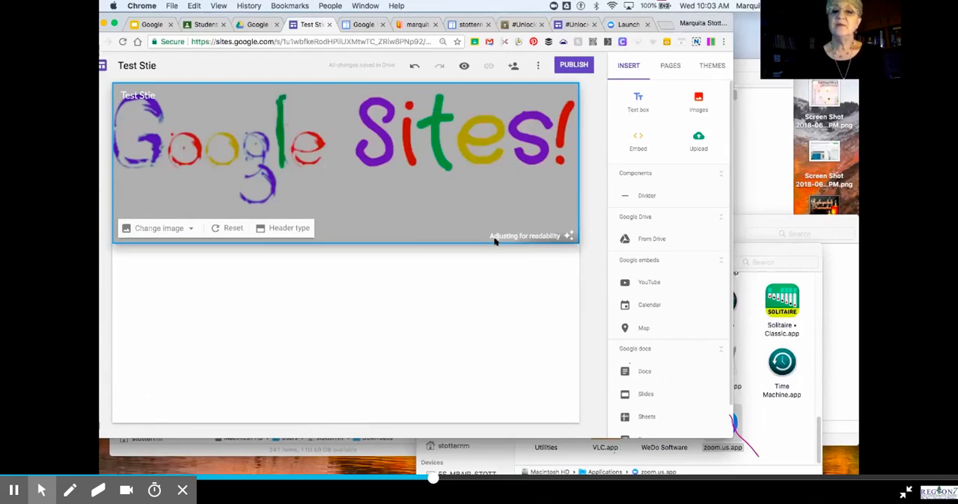
left_click(568, 236)
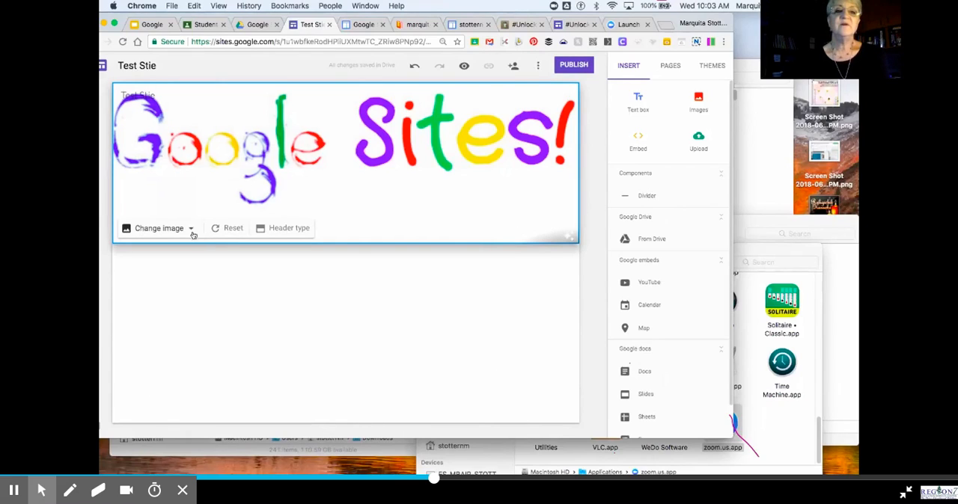
Step: Try the Large banner header type and switch the header back to Banner
left_click(294, 230)
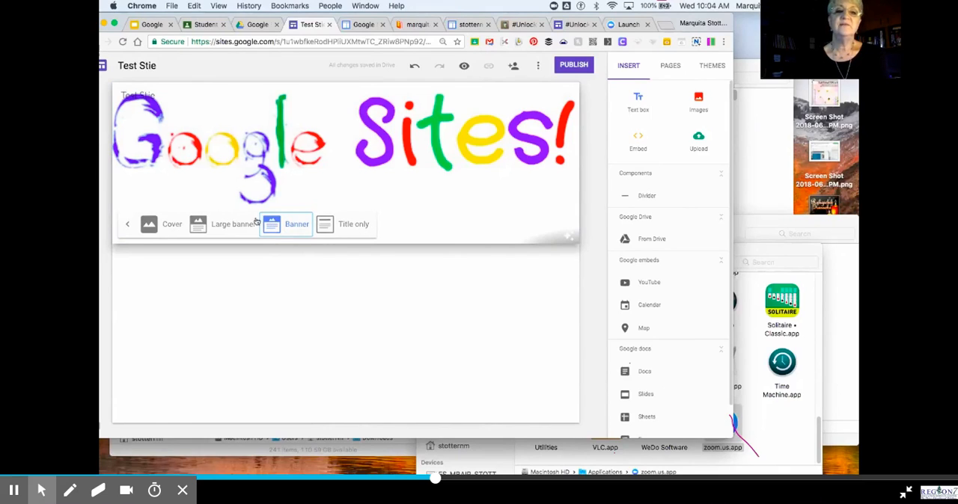
left_click(214, 224)
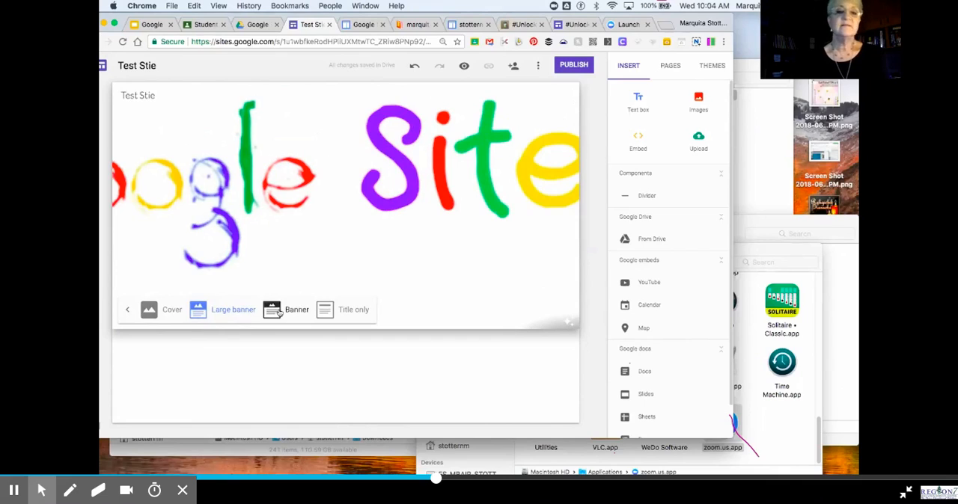
left_click(279, 312)
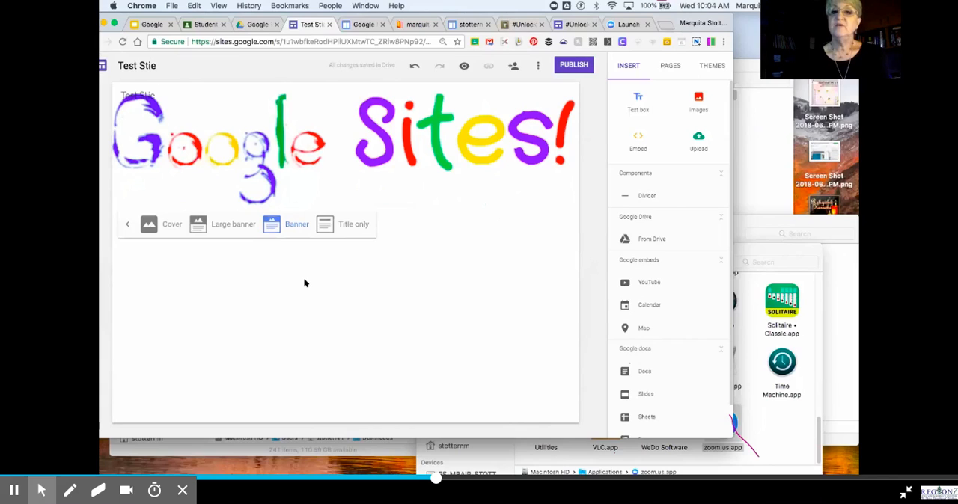
left_click(289, 315)
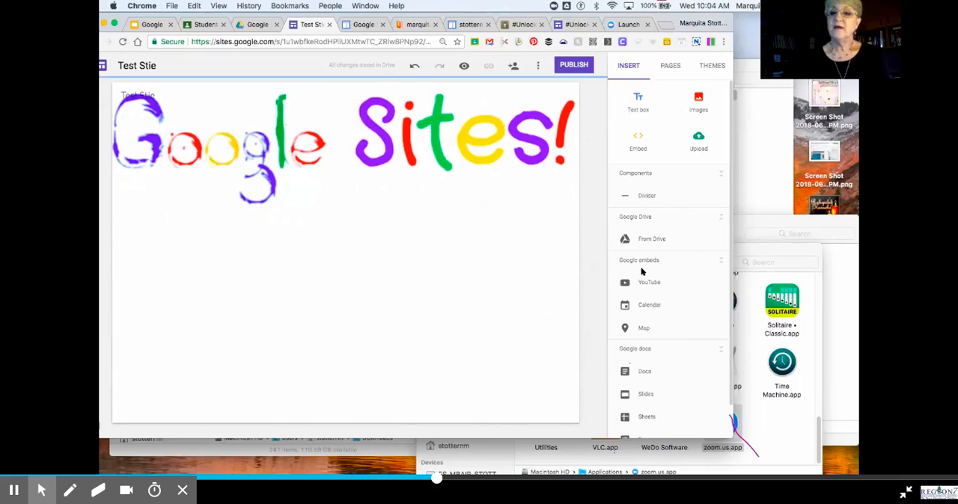
scroll(642, 271, "down", 1)
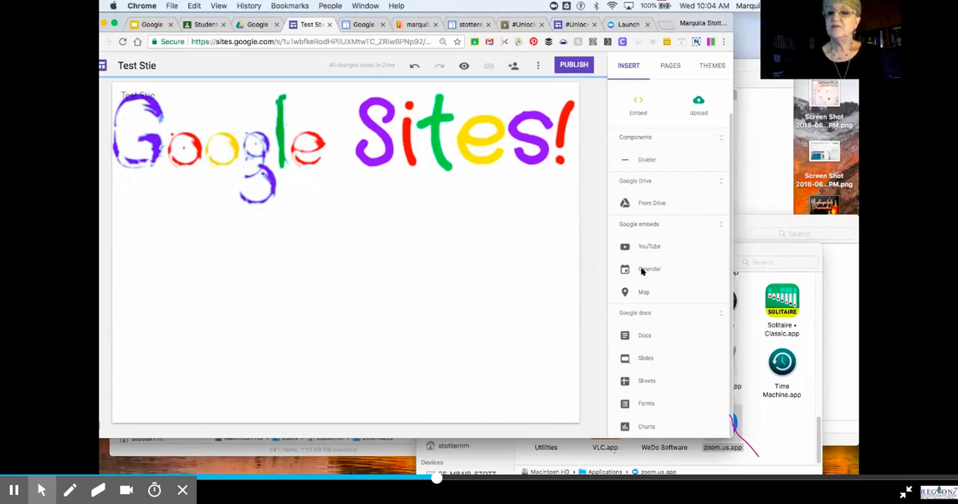
scroll(655, 223, "up", 1)
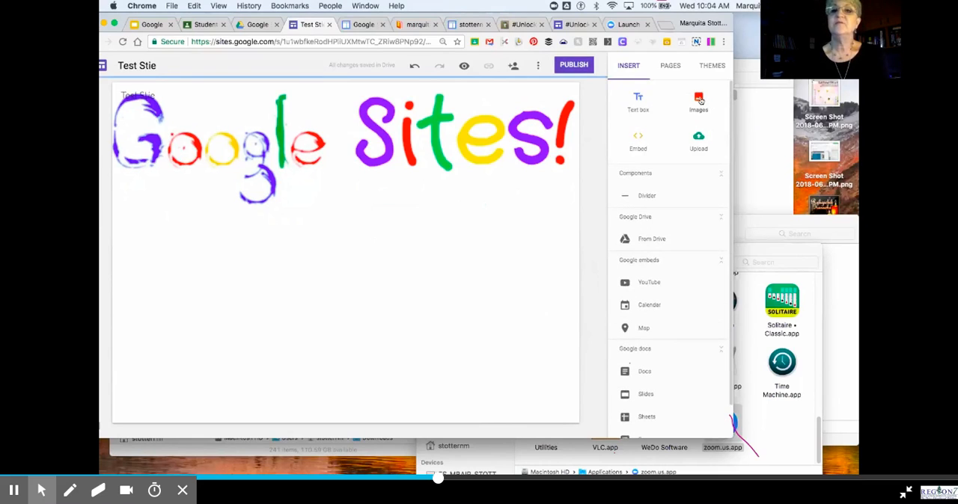
Step: Search Google images for "google sites" and insert the multicoloured Google Sites wordmark logo below the header
left_click(699, 99)
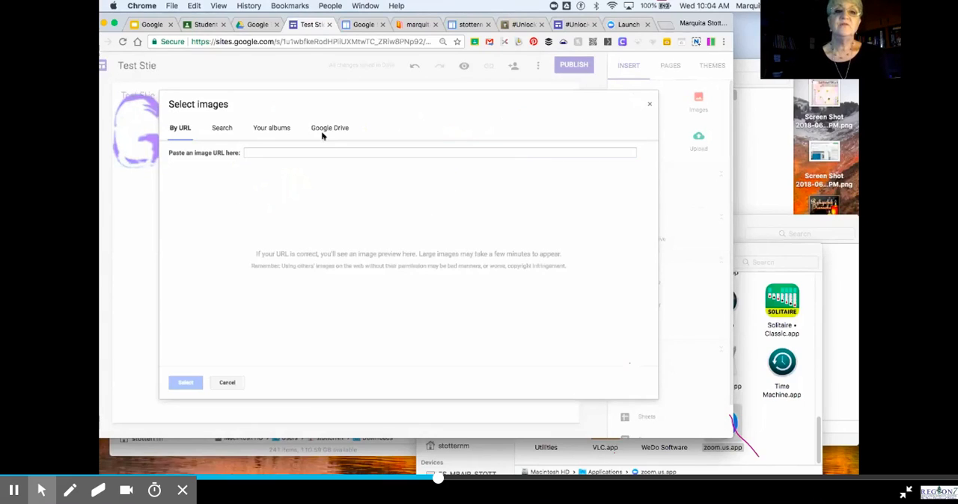
left_click(320, 150)
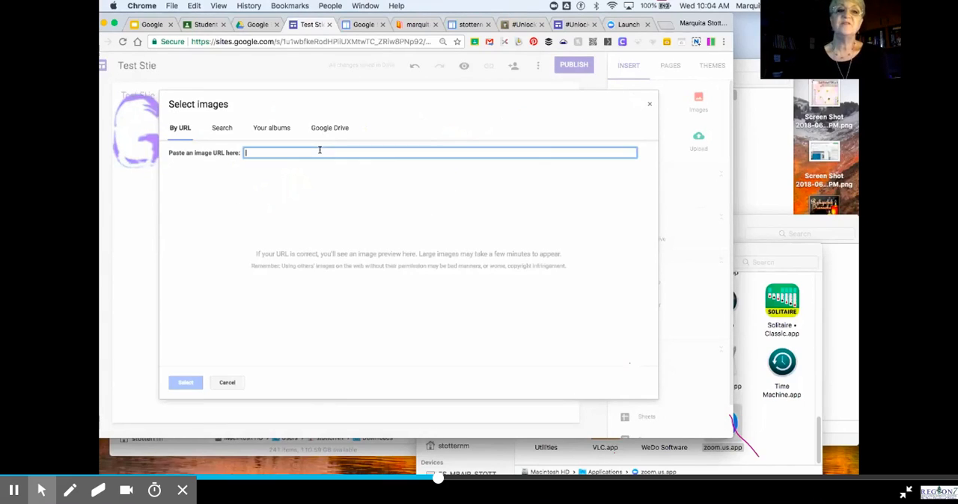
type("google sites")
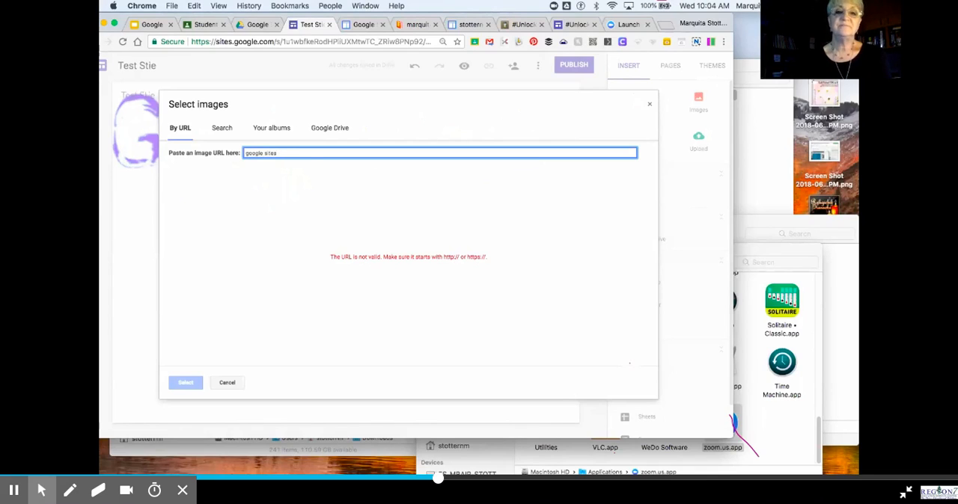
left_click(223, 128)
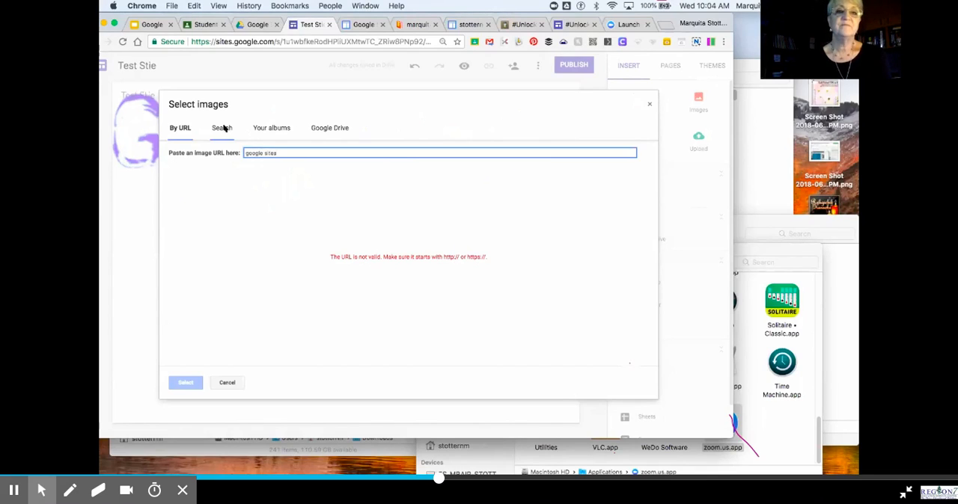
type("google s")
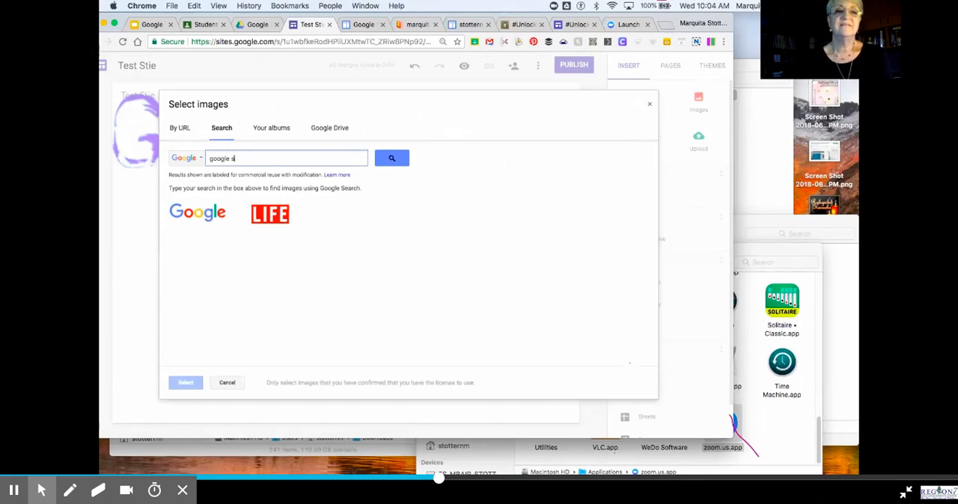
type("ites")
key("Return")
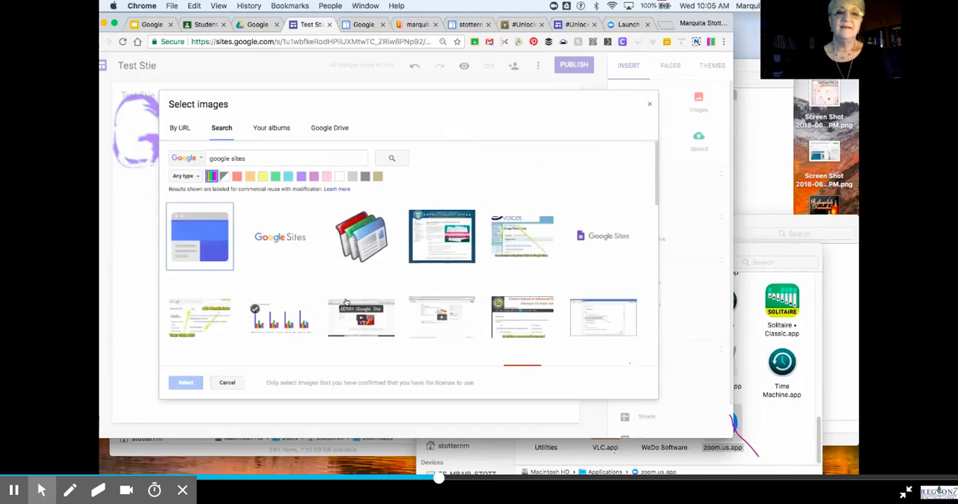
left_click(288, 238)
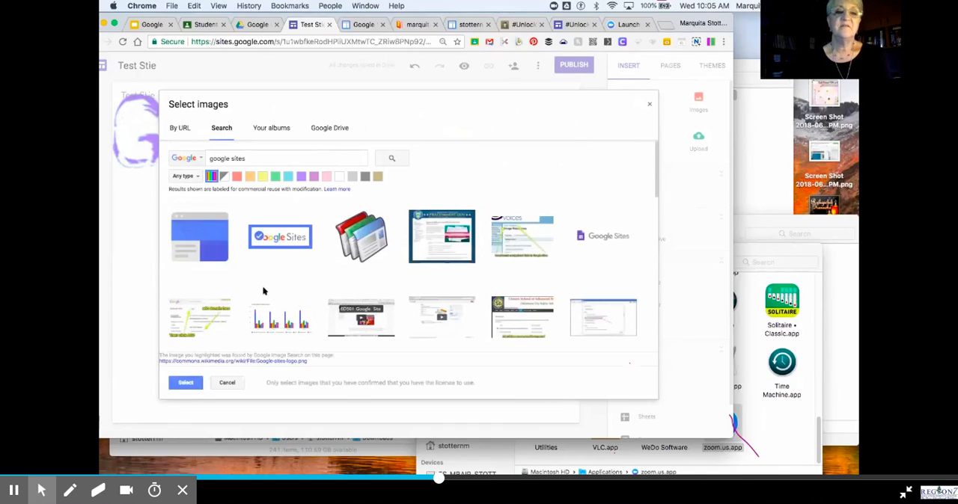
left_click(193, 384)
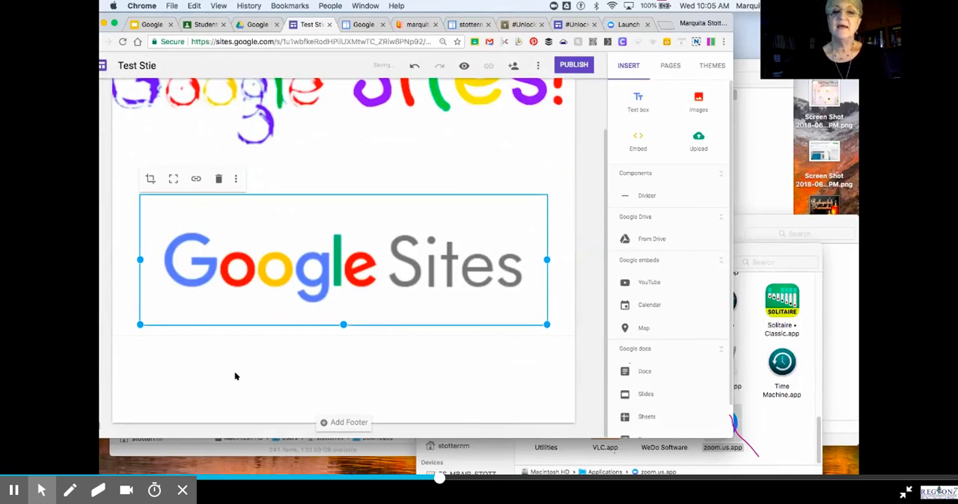
Step: Shrink the inserted Google Sites logo and move it to the horizontal centre of its section
left_click_drag(544, 325, 402, 286)
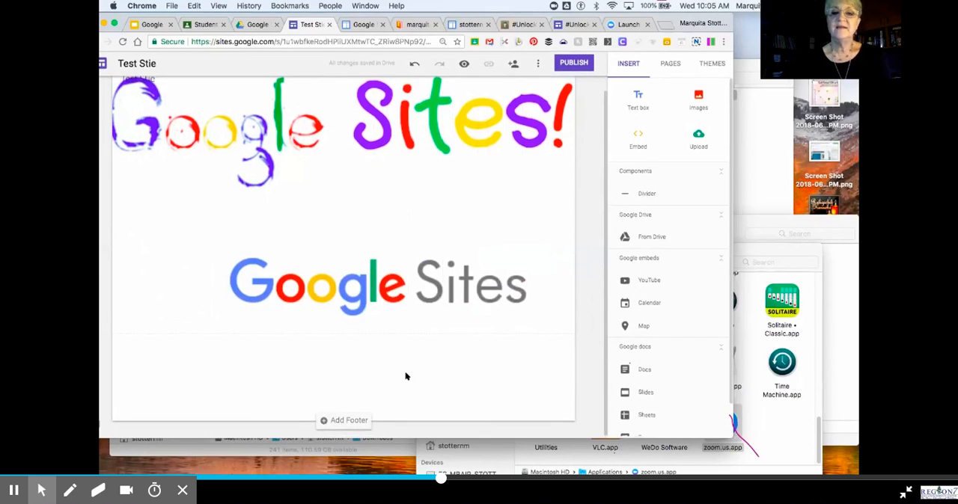
left_click_drag(404, 288, 350, 293)
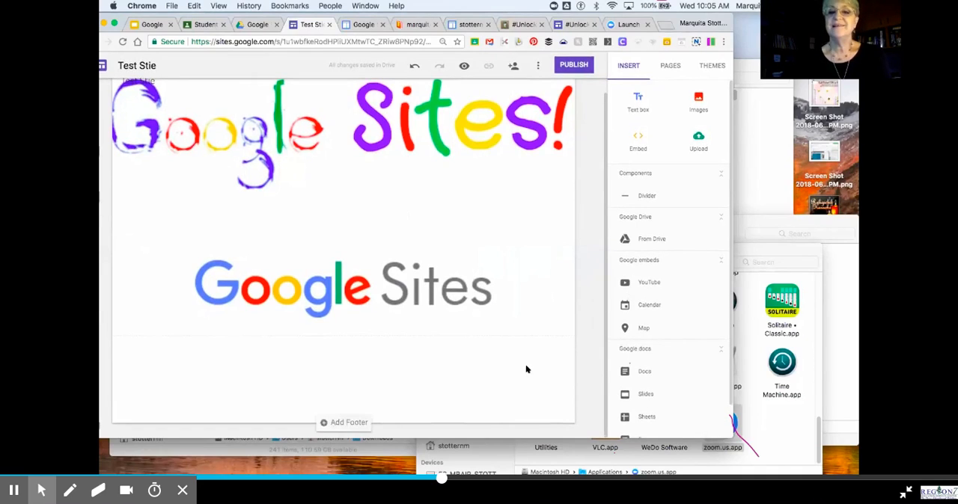
left_click(527, 313)
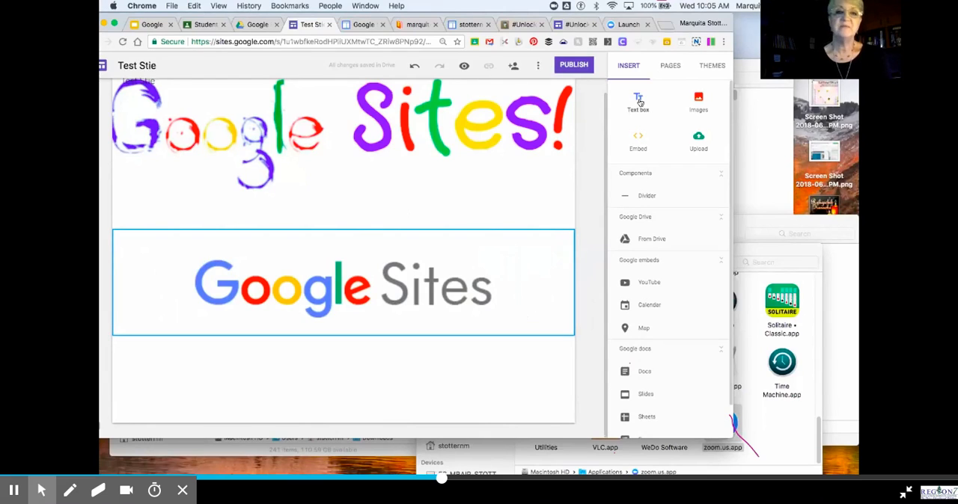
Step: Add a text box below the logo reading "How to use Google Sites"
left_click(551, 203)
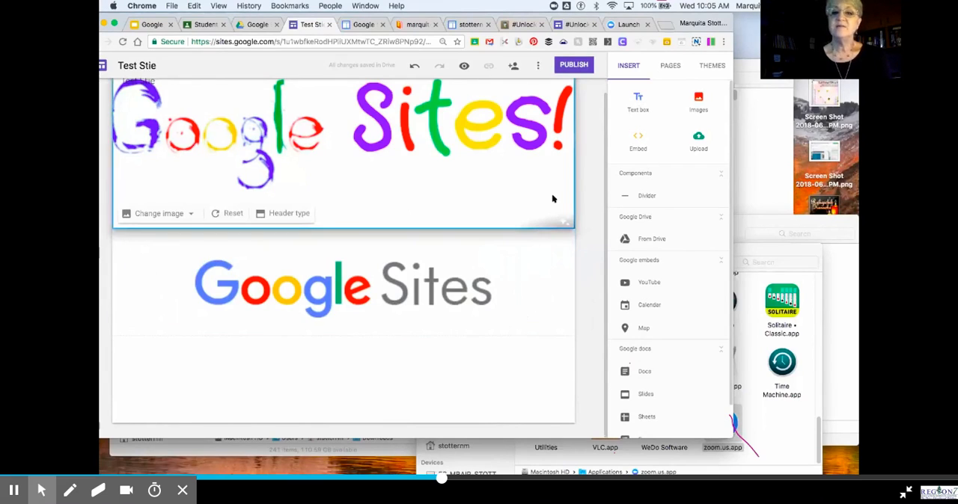
left_click(637, 109)
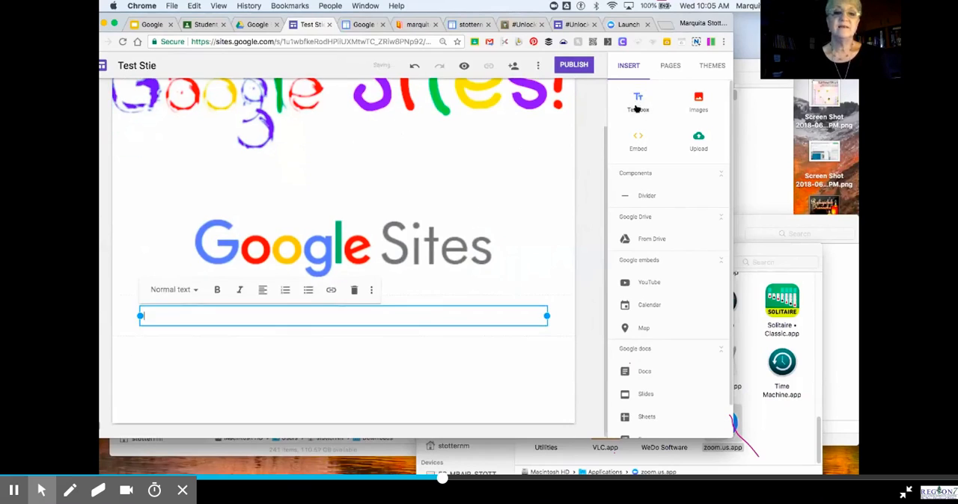
type("How to use Google Sites")
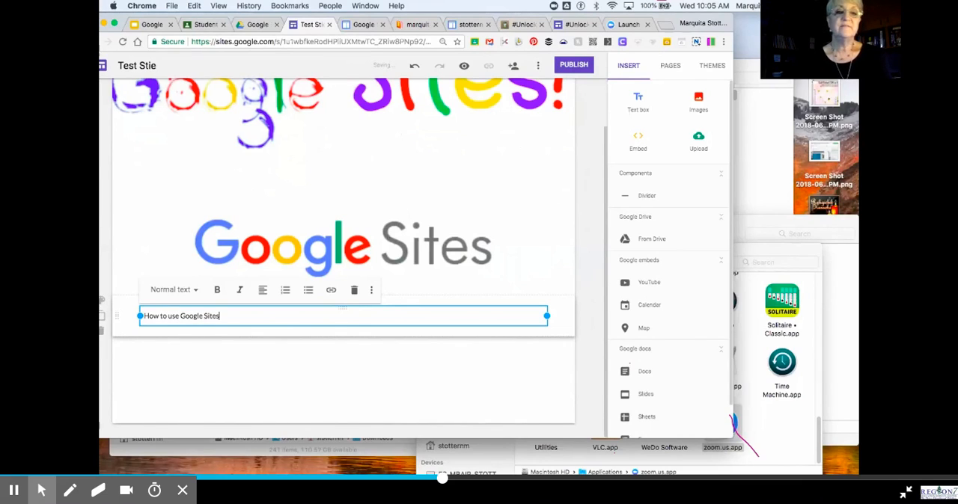
Step: Apply the Title style to the whole "How to use Google Sites" text
left_click(243, 321)
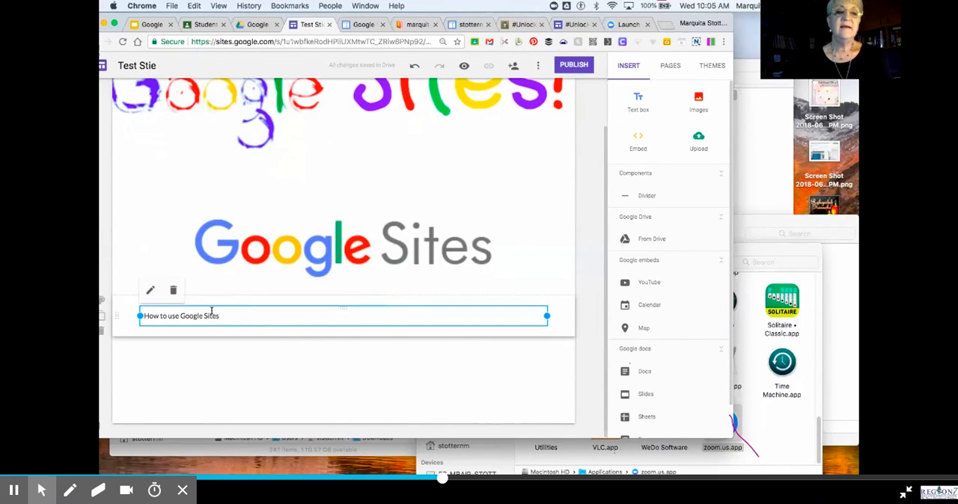
left_click(213, 312)
left_click_drag(222, 315, 137, 316)
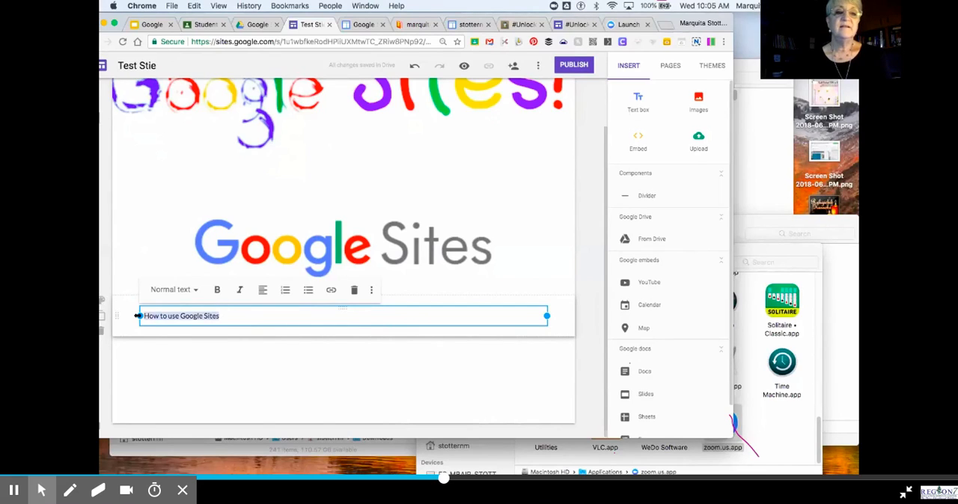
left_click(179, 290)
left_click(182, 319)
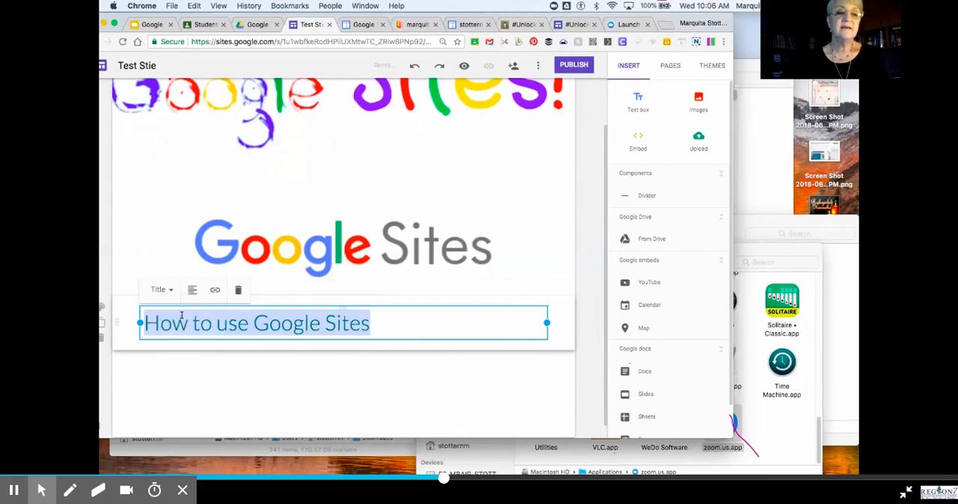